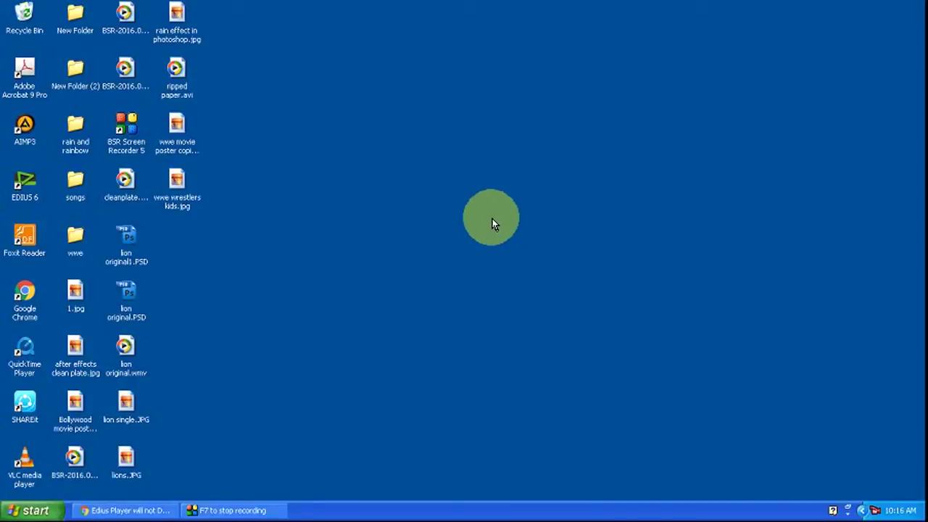
Launch EDIUS and create a new Untitled project using the HD 1920x1080 29.97p 16:9 8bit preset
double_click(31, 182)
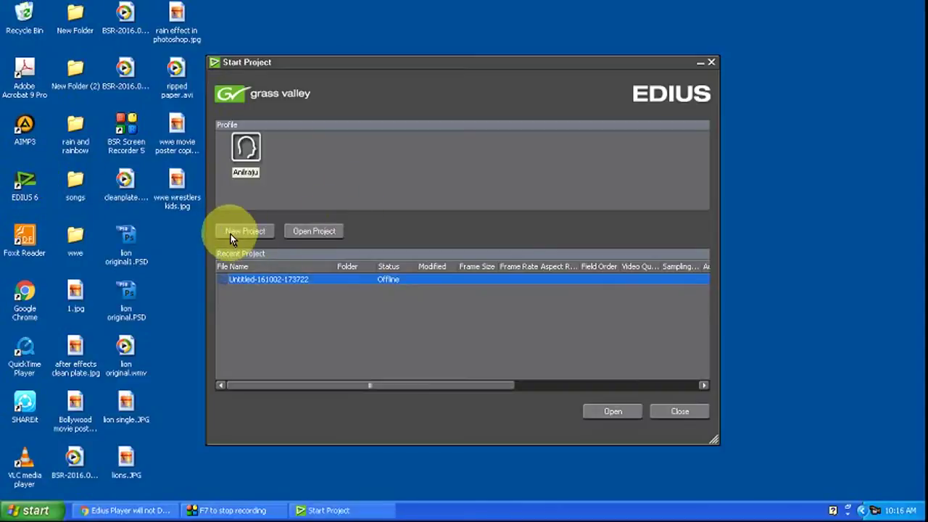
click(232, 237)
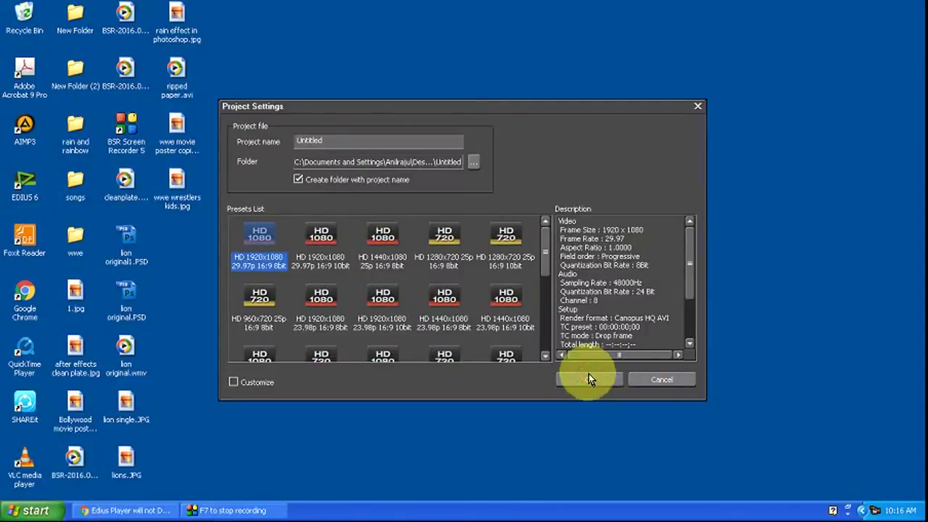
click(589, 378)
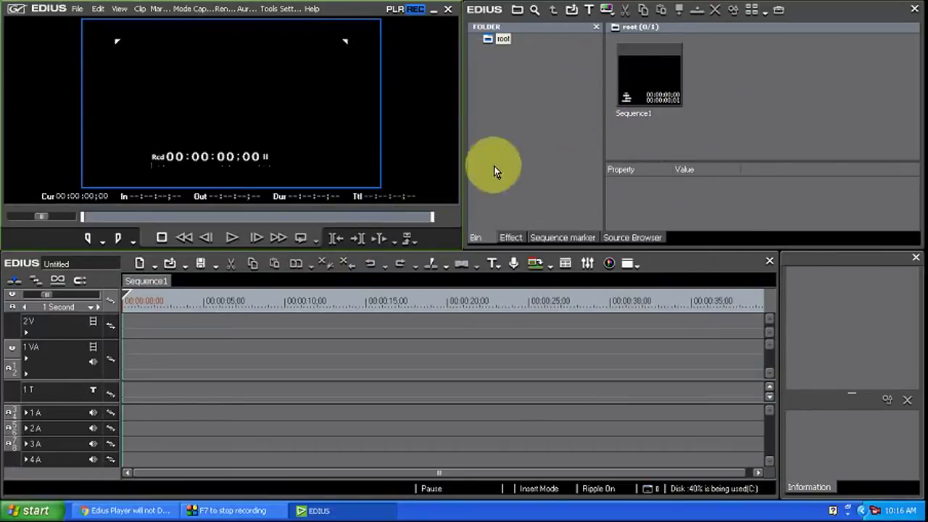
Import wedding background video effects hd.mp4 into the bin and place it at the start of the 1VA track
double_click(751, 98)
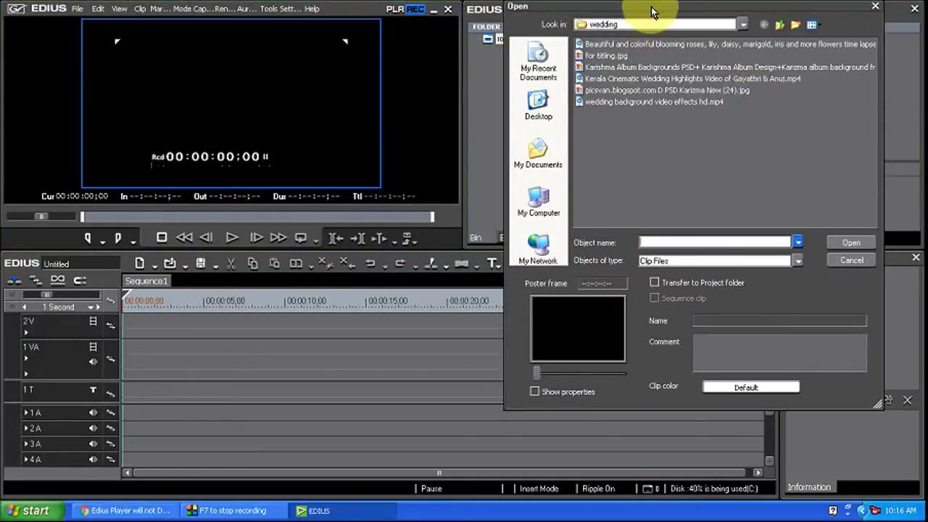
drag(651, 8, 618, 38)
click(609, 132)
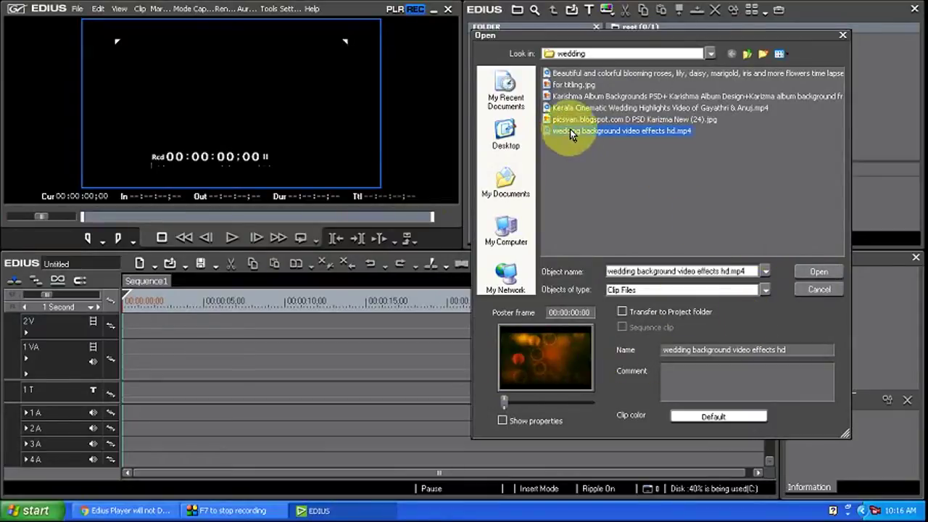
click(817, 274)
click(728, 79)
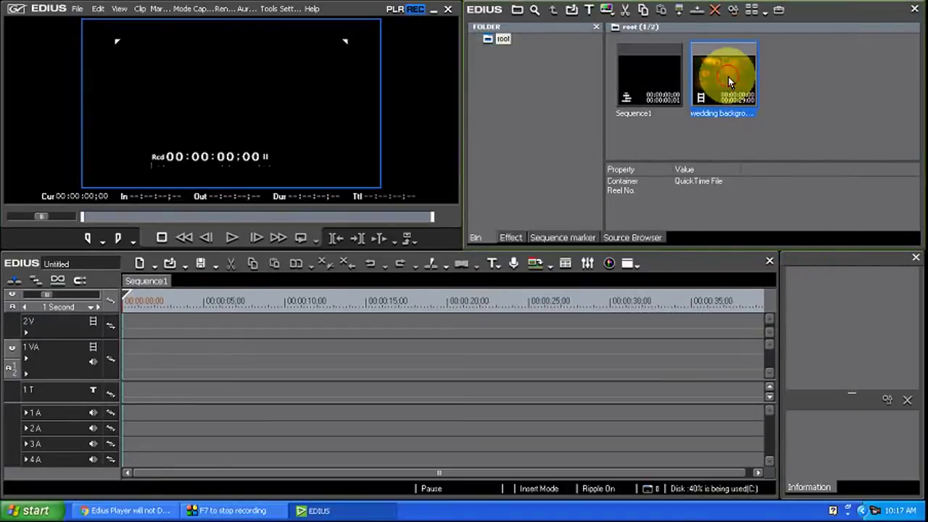
drag(729, 79, 130, 366)
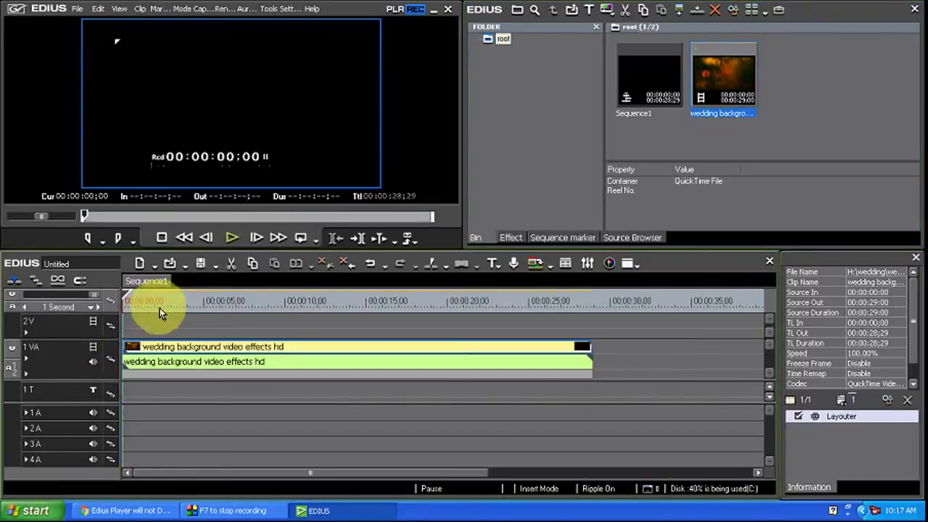
Play and scrub the wedding background clip on the timeline to check its picture in the preview
mouse_move(148, 299)
mouse_down()
mouse_move(137, 296)
mouse_move(146, 303)
mouse_up()
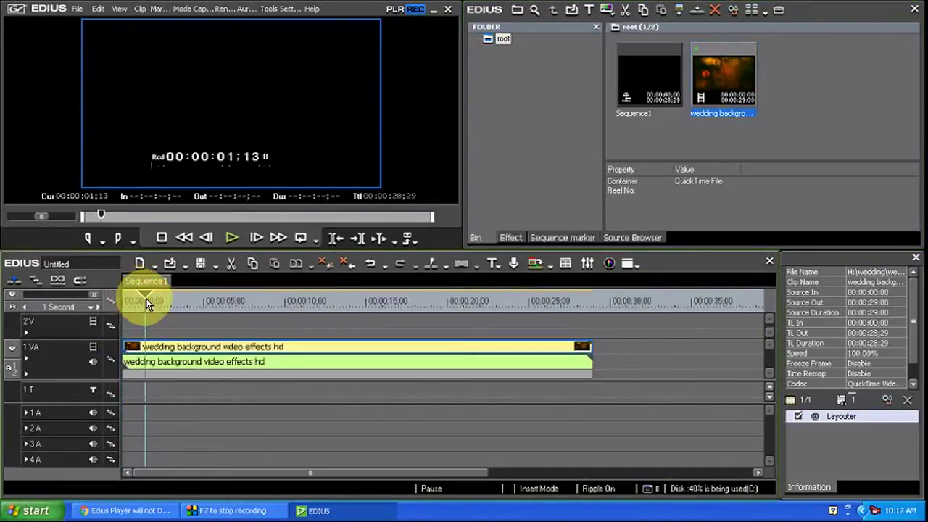
click(233, 242)
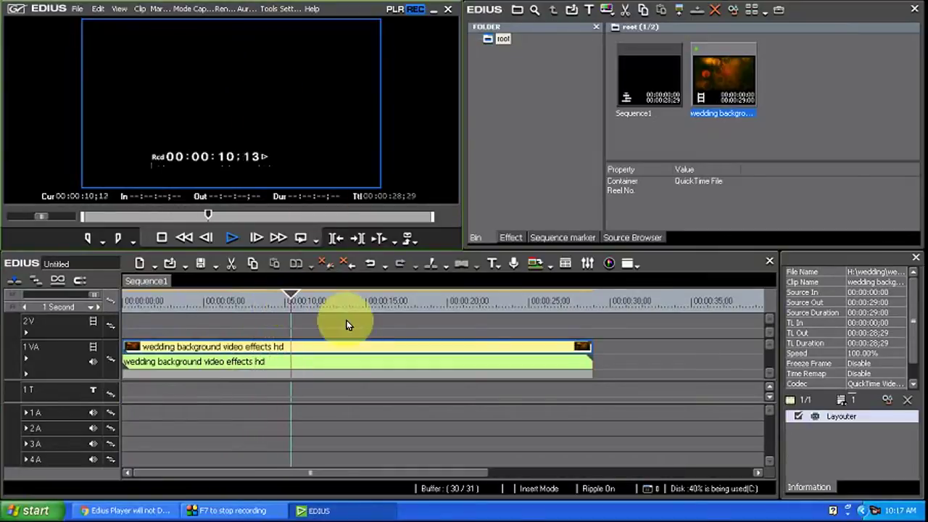
key(space)
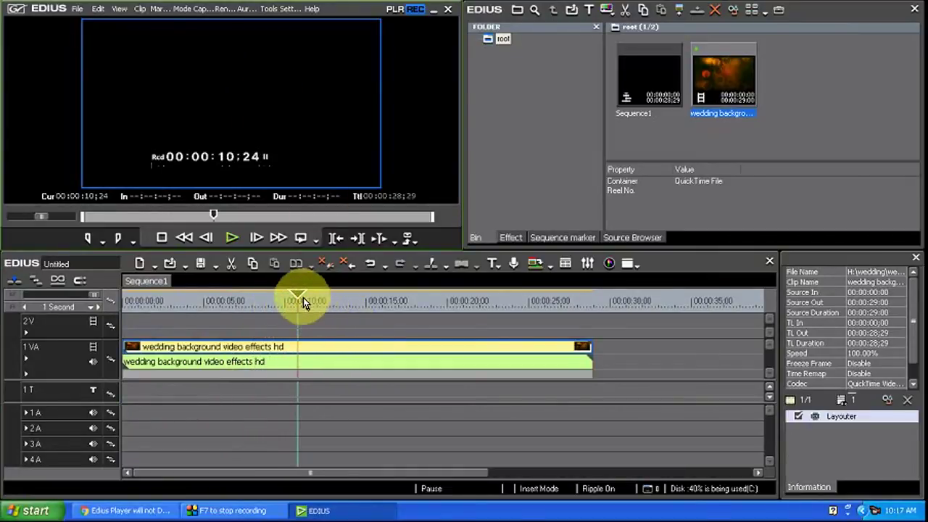
drag(303, 298, 207, 306)
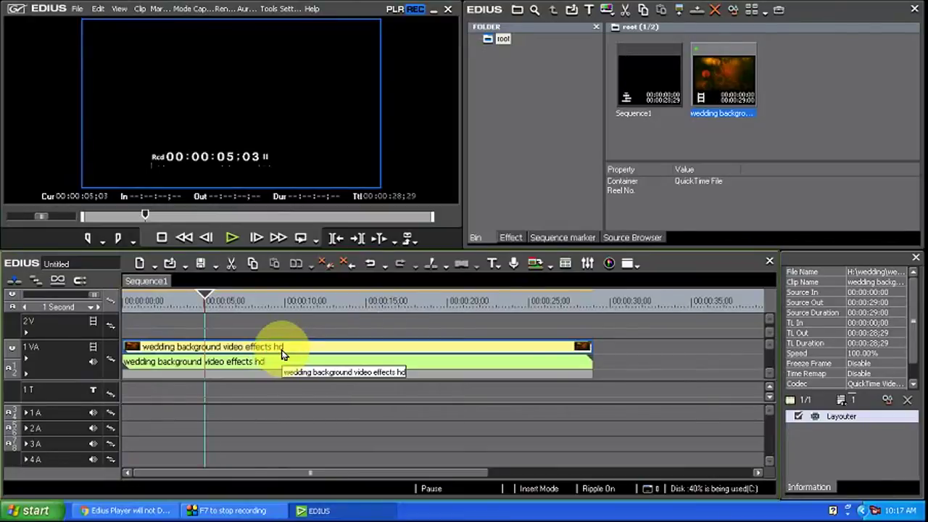
Review the timeline clip's file and video properties and set its field order to Progressive
right_click(282, 350)
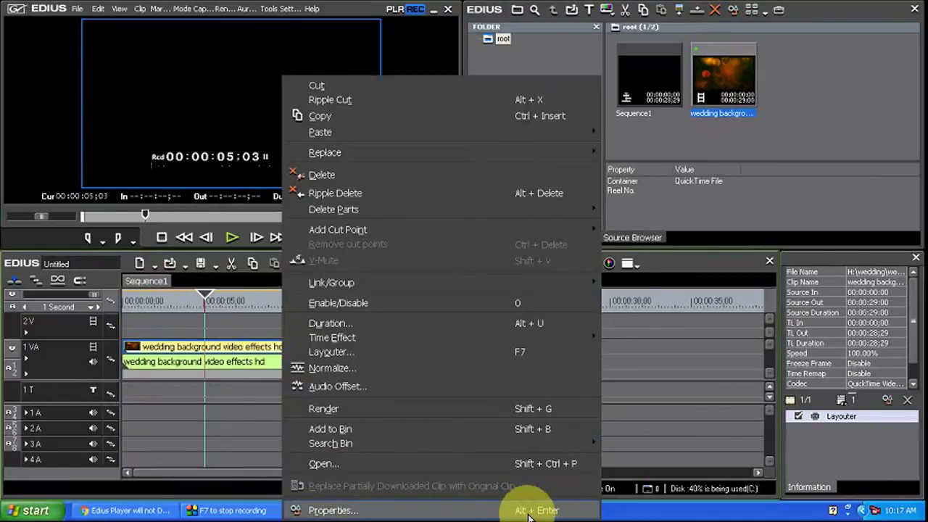
click(320, 511)
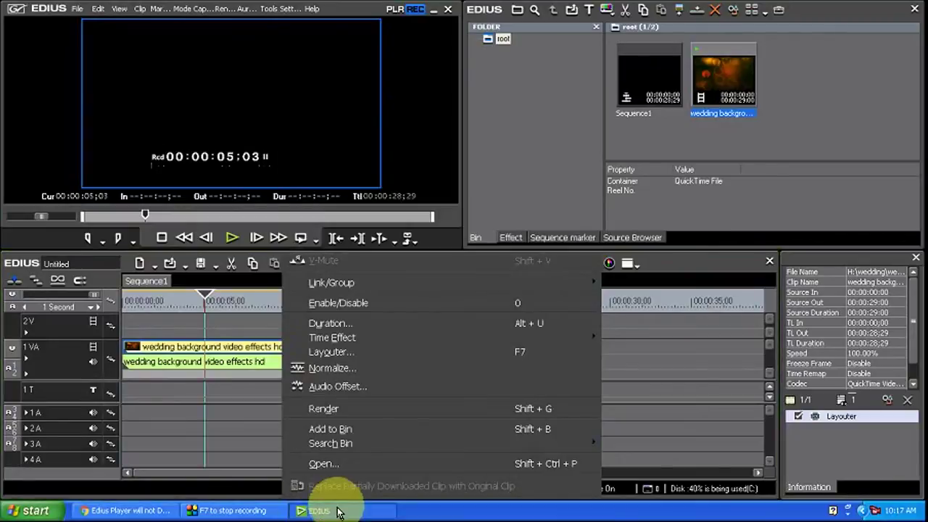
drag(369, 79, 371, 57)
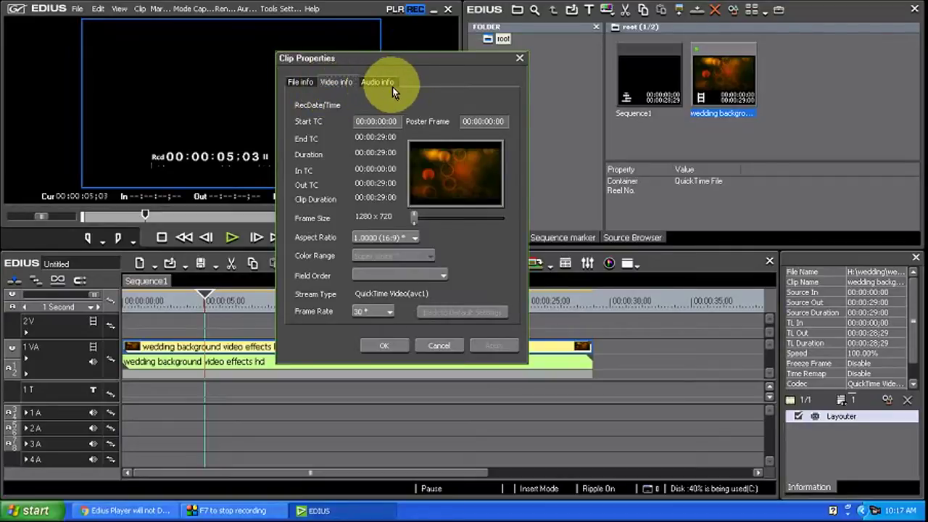
click(299, 85)
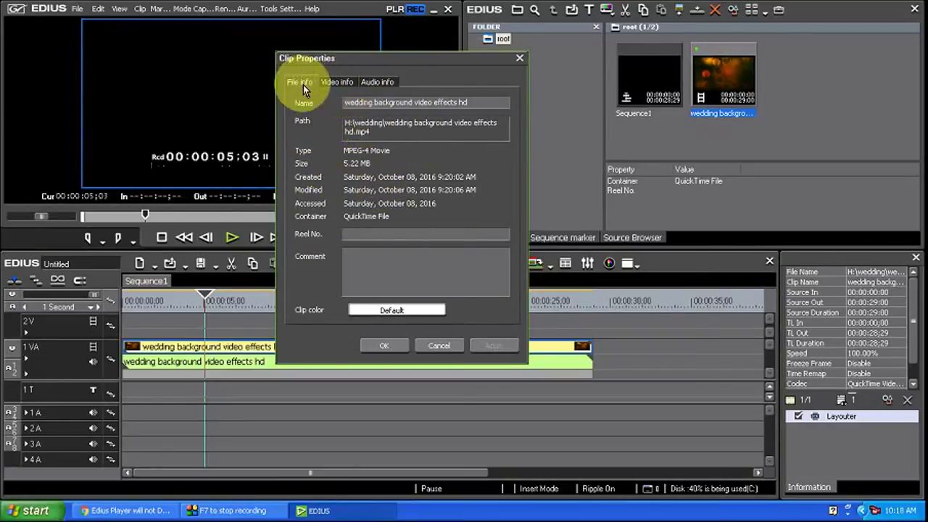
click(351, 84)
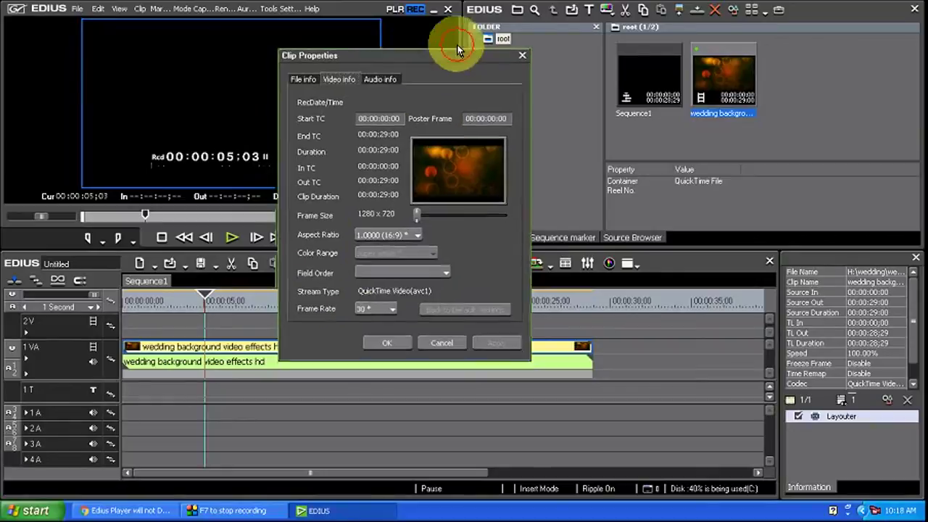
drag(449, 58, 472, 18)
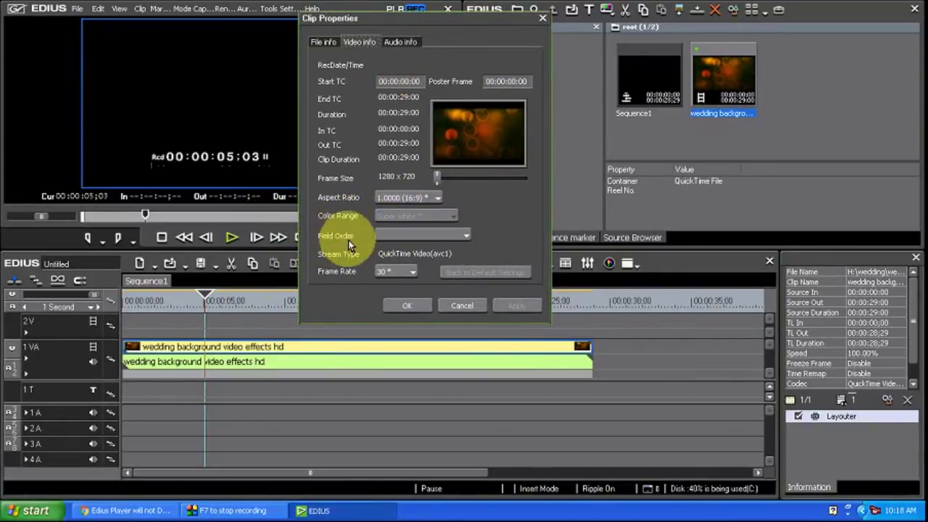
click(466, 237)
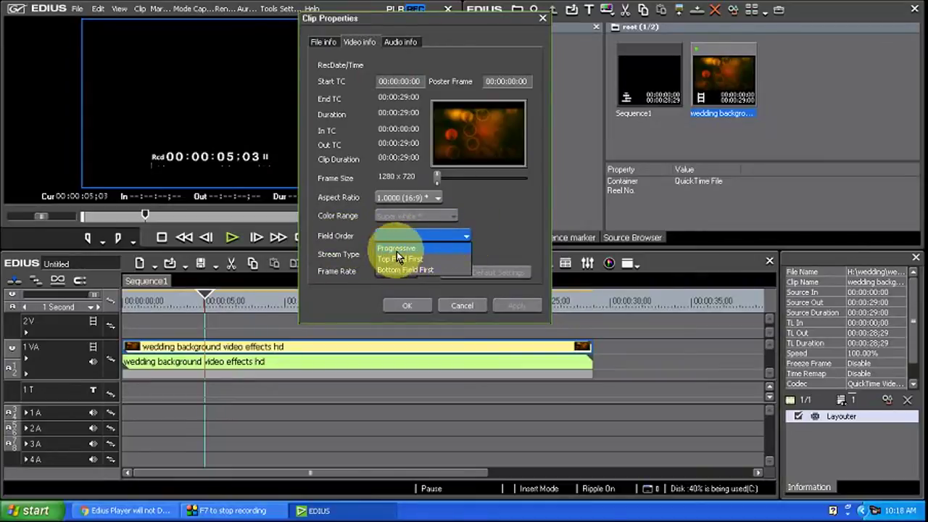
click(395, 251)
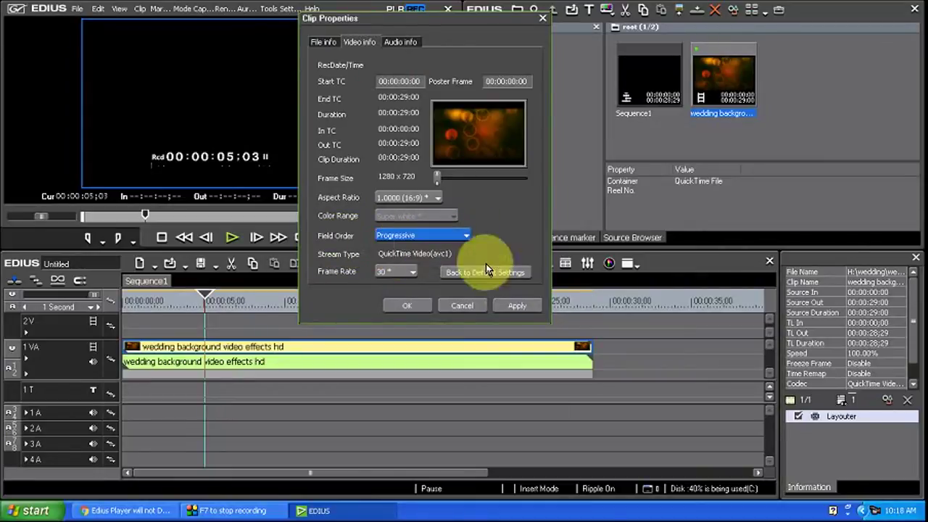
click(516, 306)
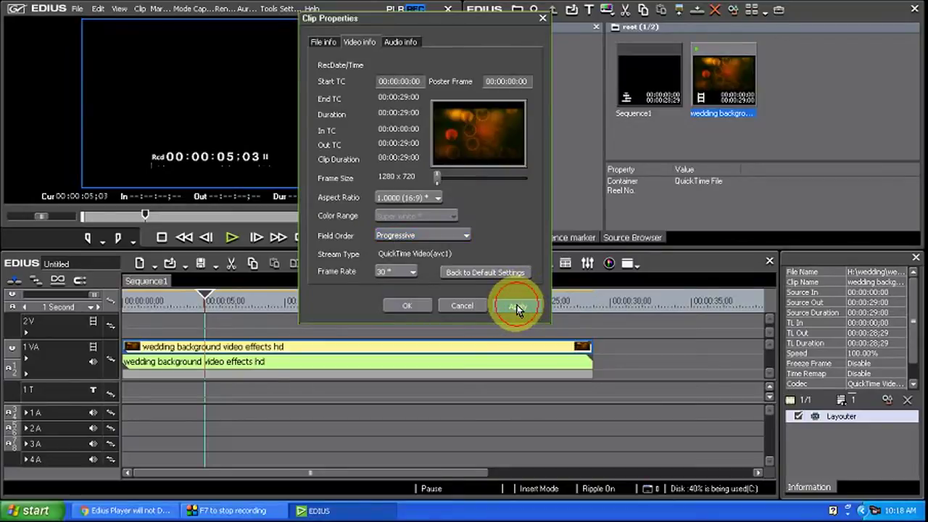
click(407, 305)
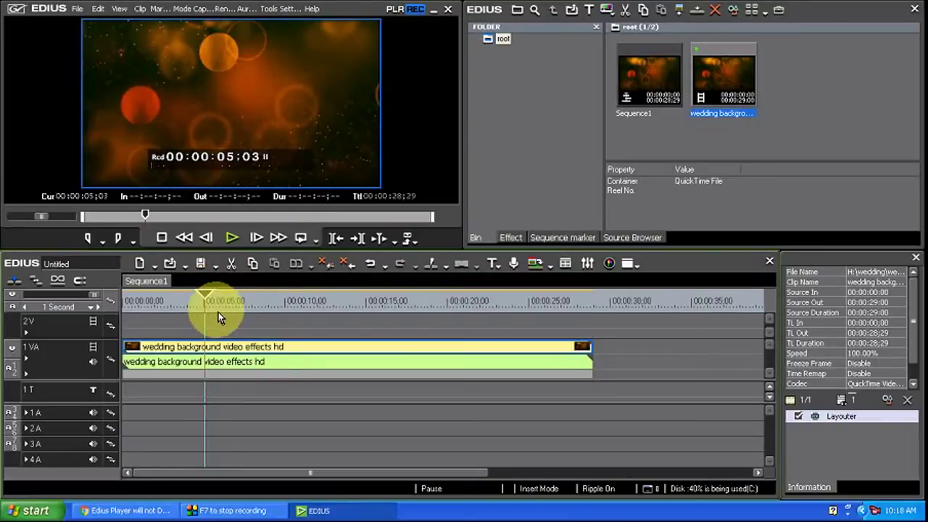
Scrub and play the timeline again to check the preview with the Progressive field order
drag(202, 295, 337, 299)
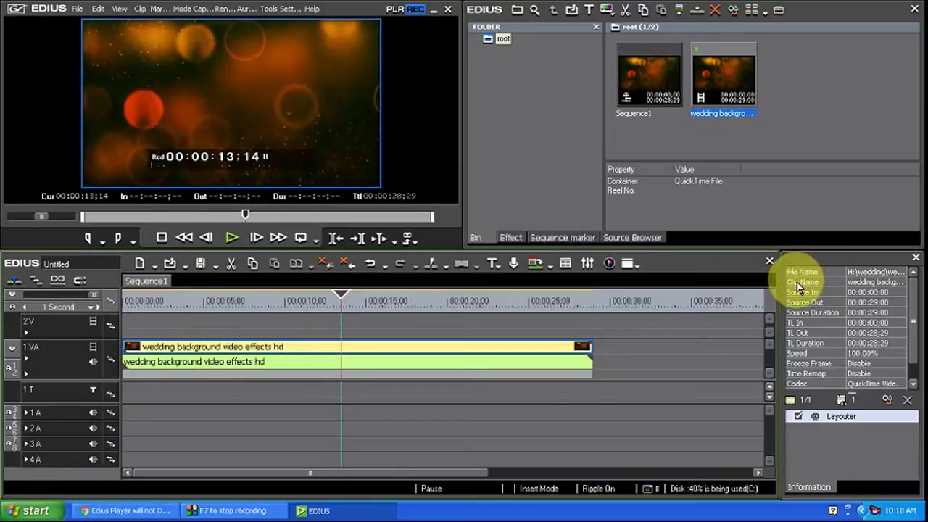
key(space)
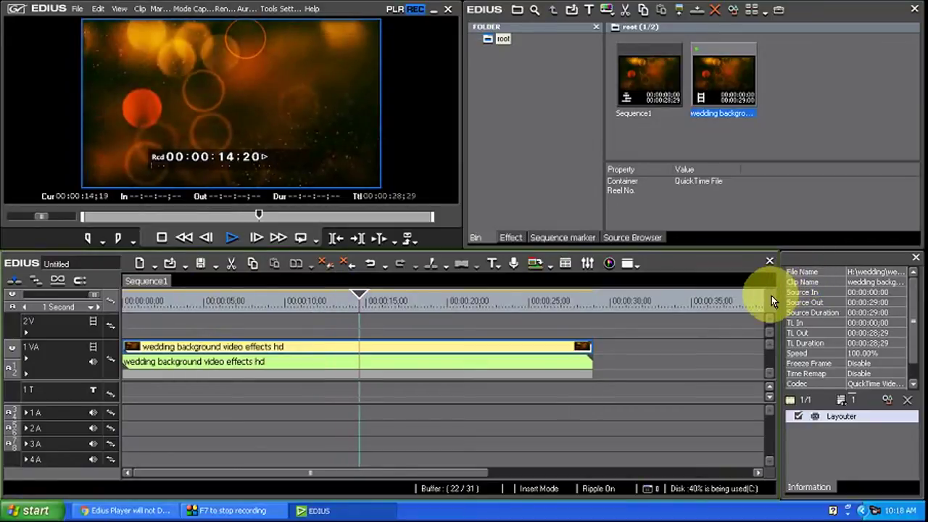
key(space)
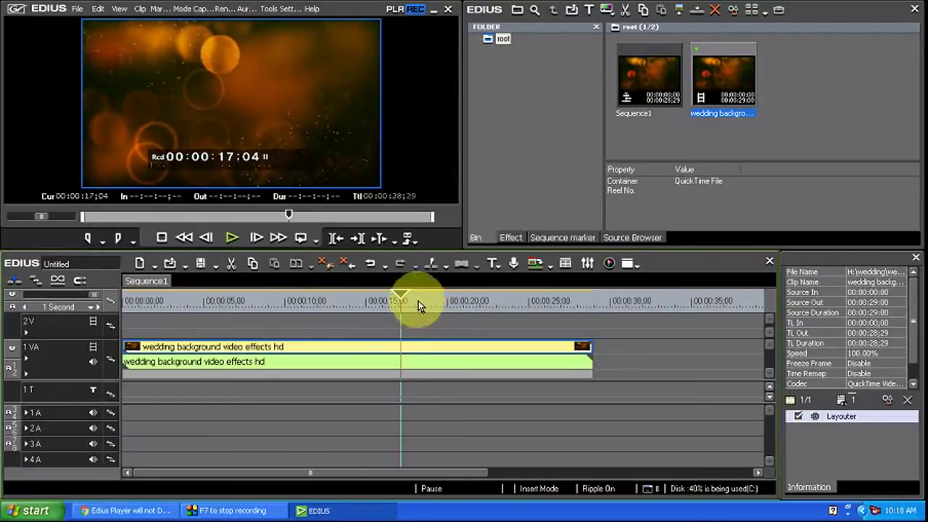
drag(401, 296, 224, 329)
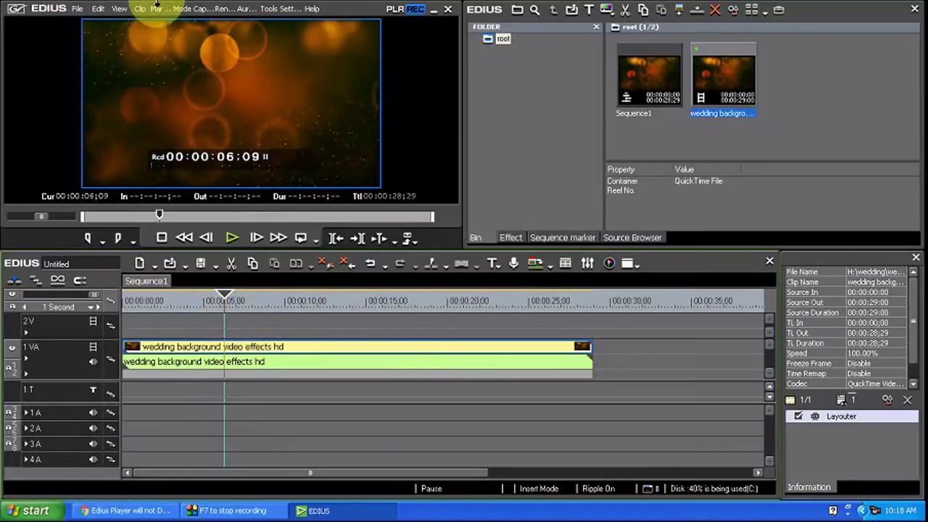
Turn Use Accel. Seek on and back off in the MPEG importer/exporter system settings, and accept the settings
click(288, 8)
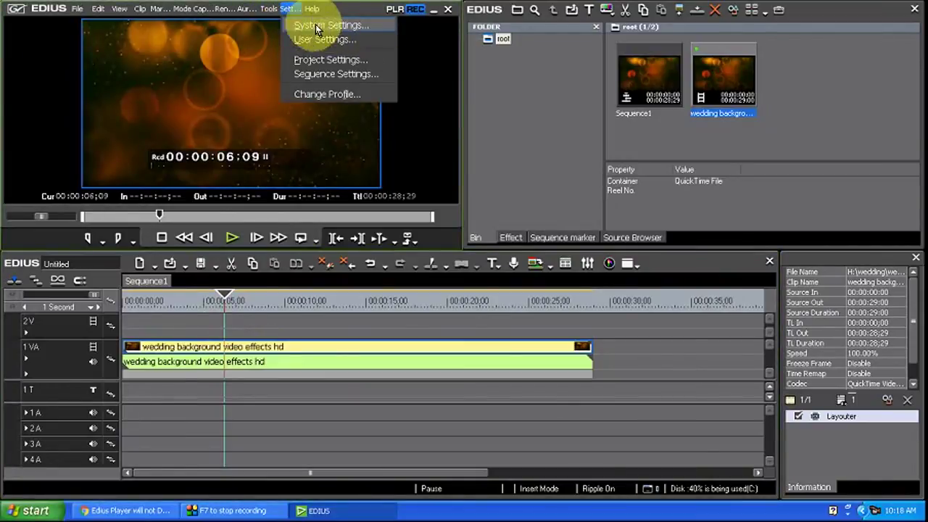
key(Escape)
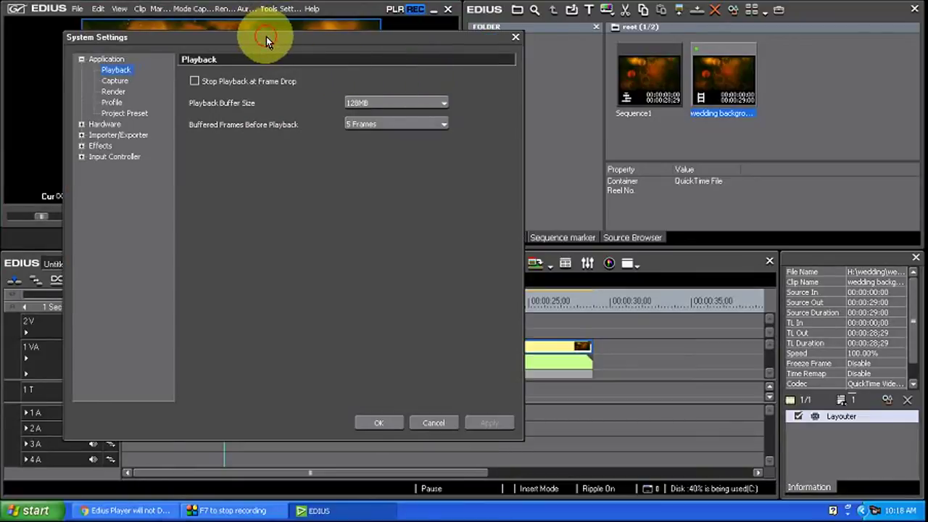
drag(266, 36, 297, 43)
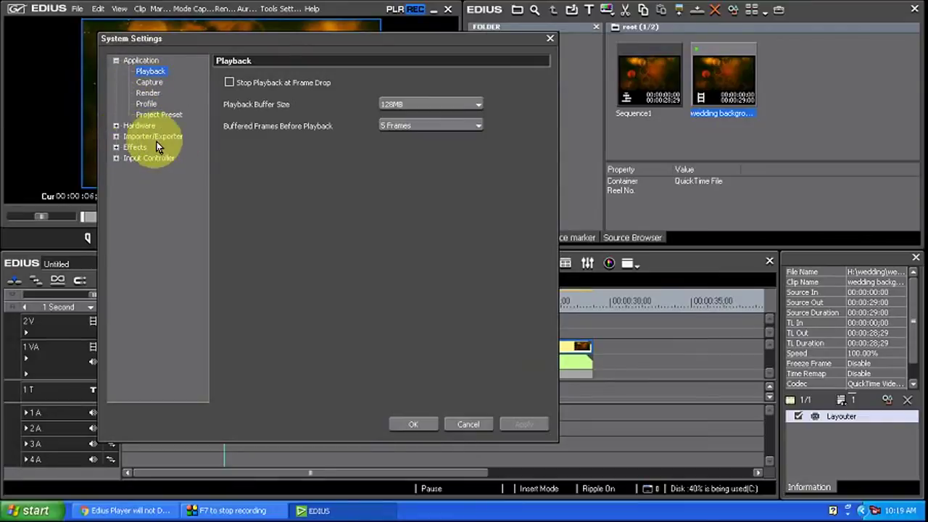
click(117, 137)
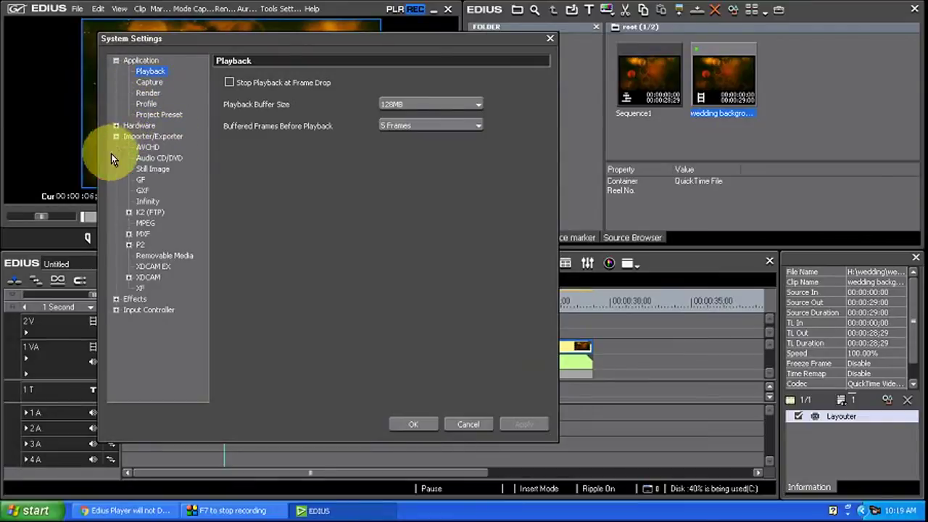
click(142, 223)
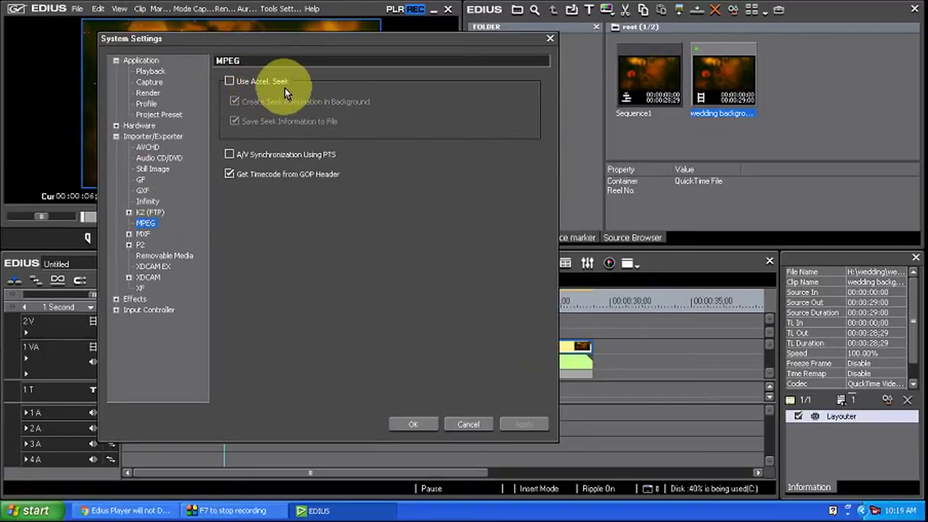
click(230, 83)
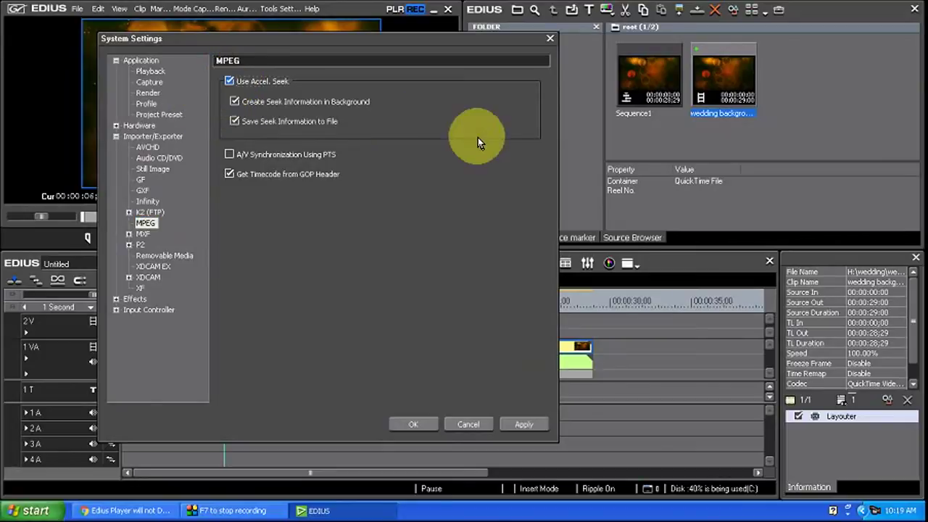
click(242, 79)
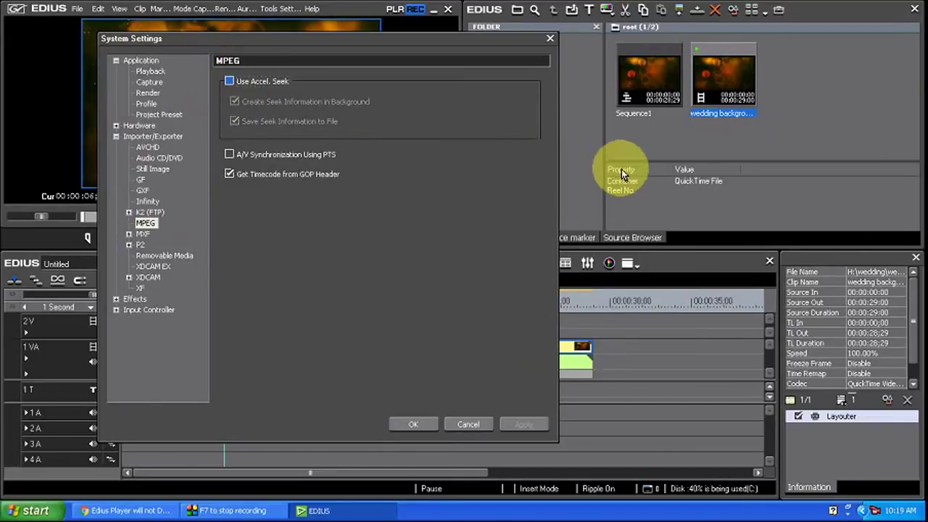
drag(397, 45, 489, 22)
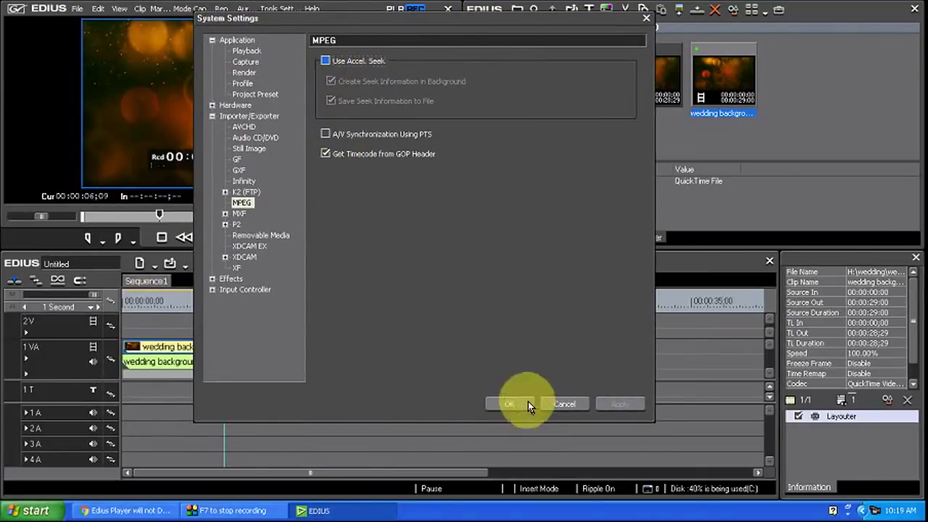
click(499, 404)
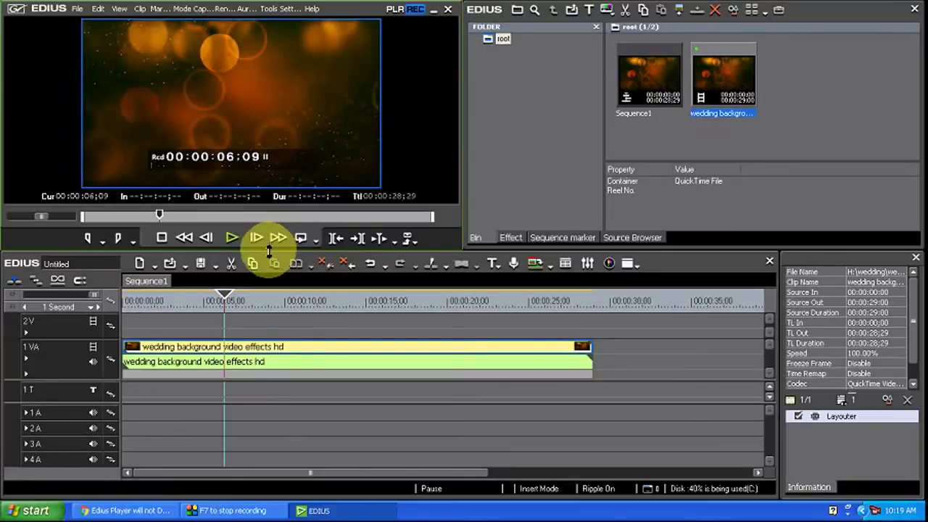
Switch to My Computer and look through drive H: and its Soft folder for the codec pack installer
click(30, 510)
click(217, 317)
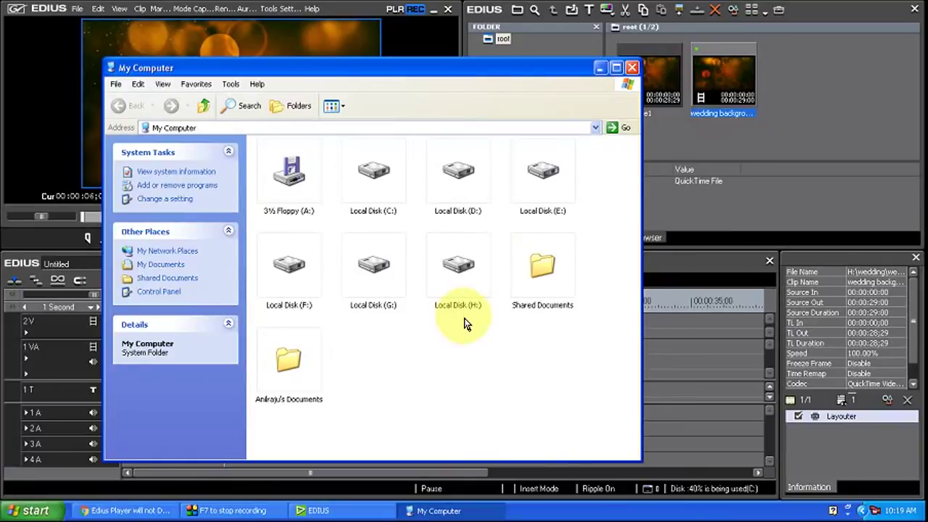
double_click(460, 274)
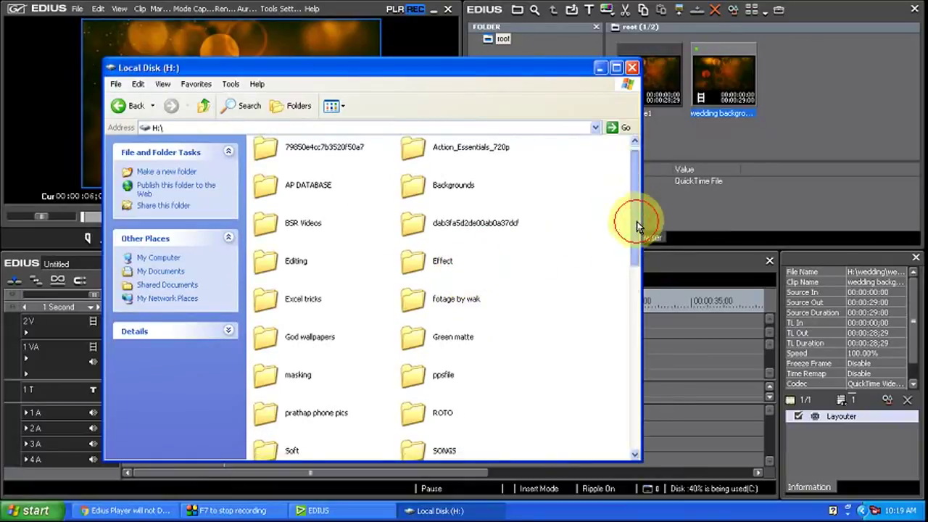
drag(636, 221, 651, 411)
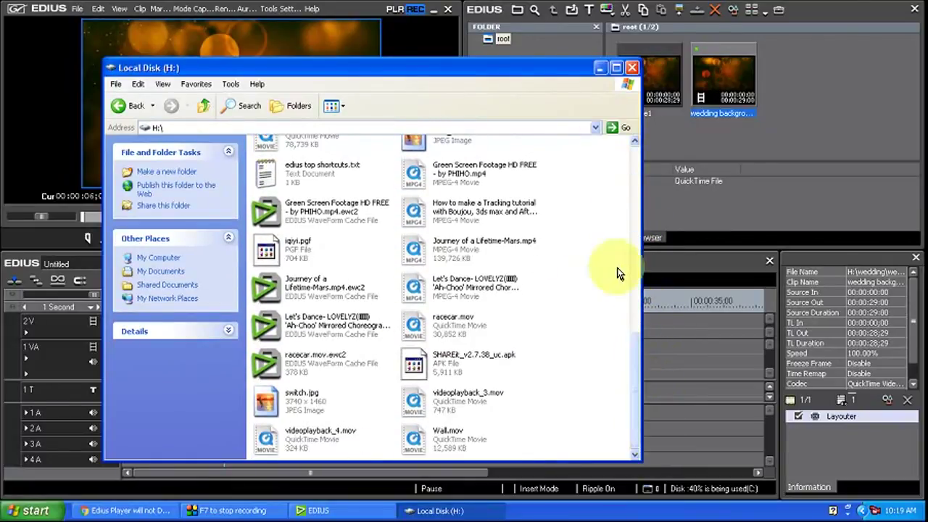
click(616, 68)
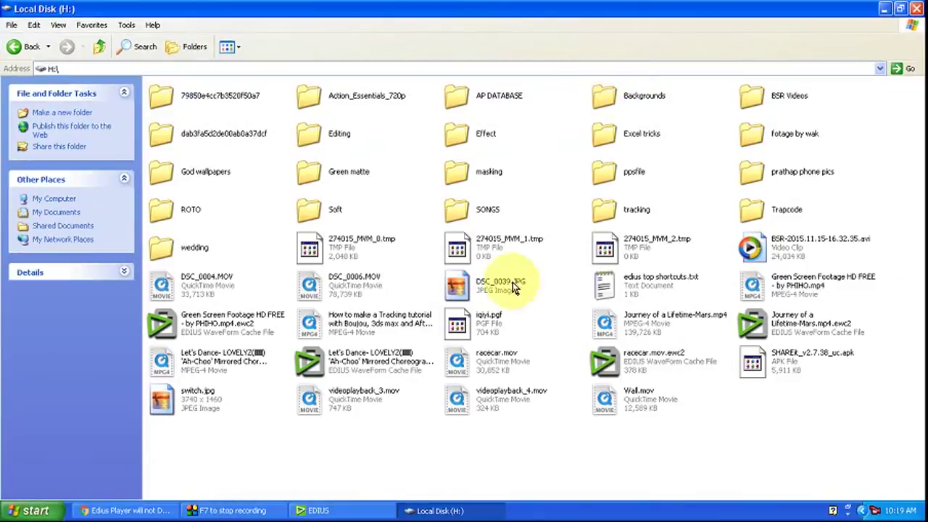
click(459, 209)
double_click(332, 210)
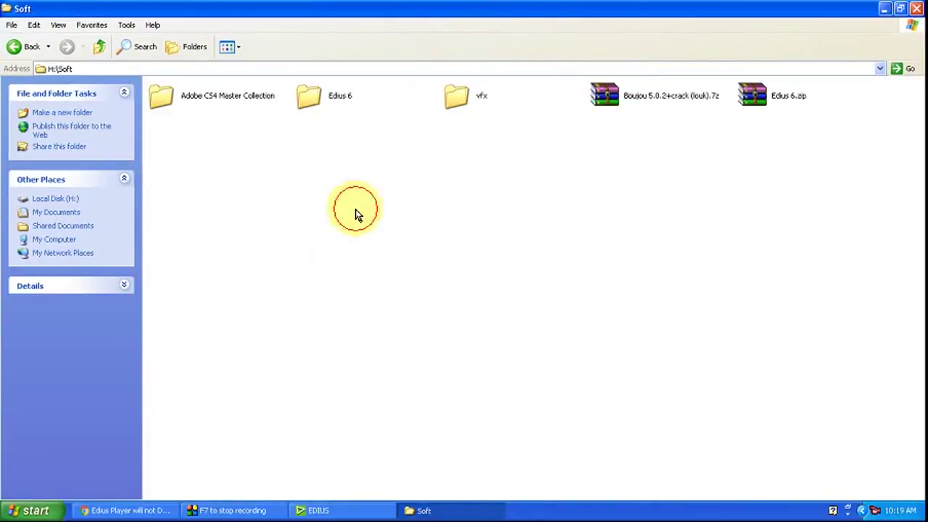
click(100, 48)
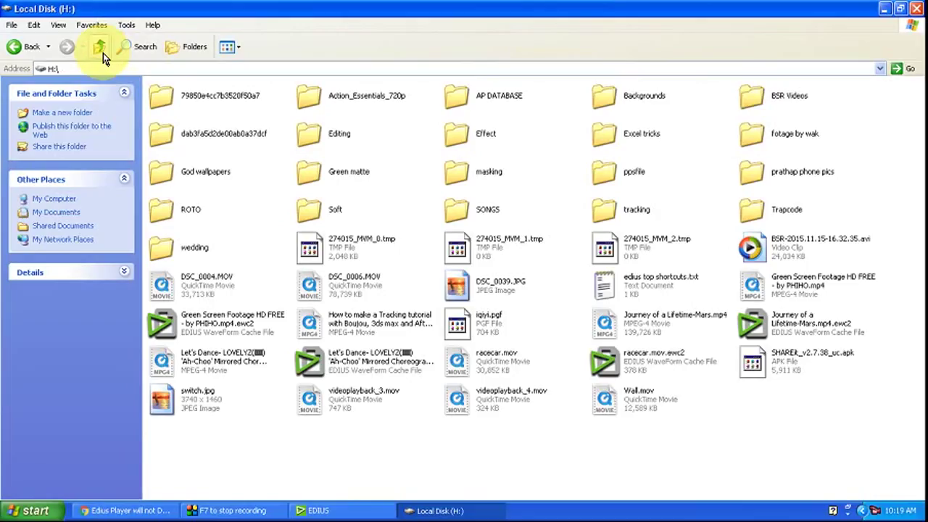
click(100, 47)
double_click(676, 117)
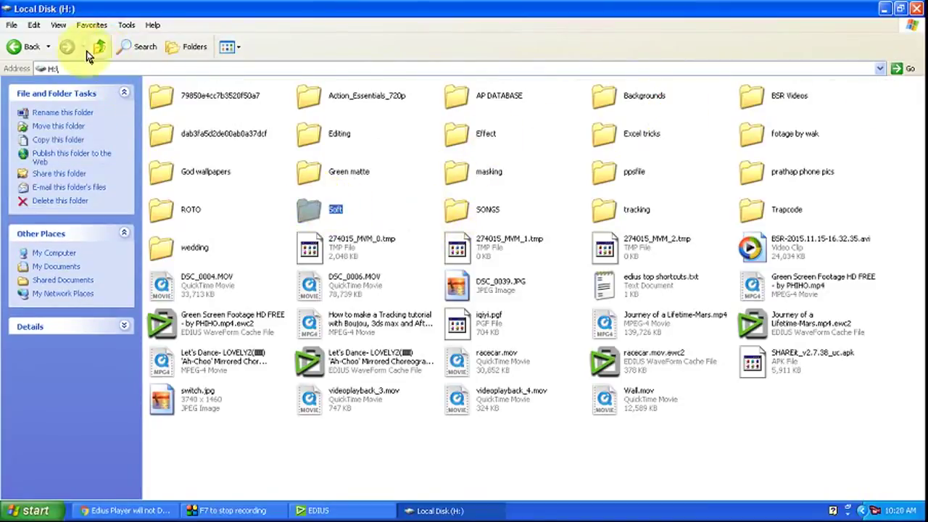
Open the Soft folder on drive G: and select the K-Lite_Codec_Pack_920_Mega.exe installer
click(29, 47)
double_click(609, 130)
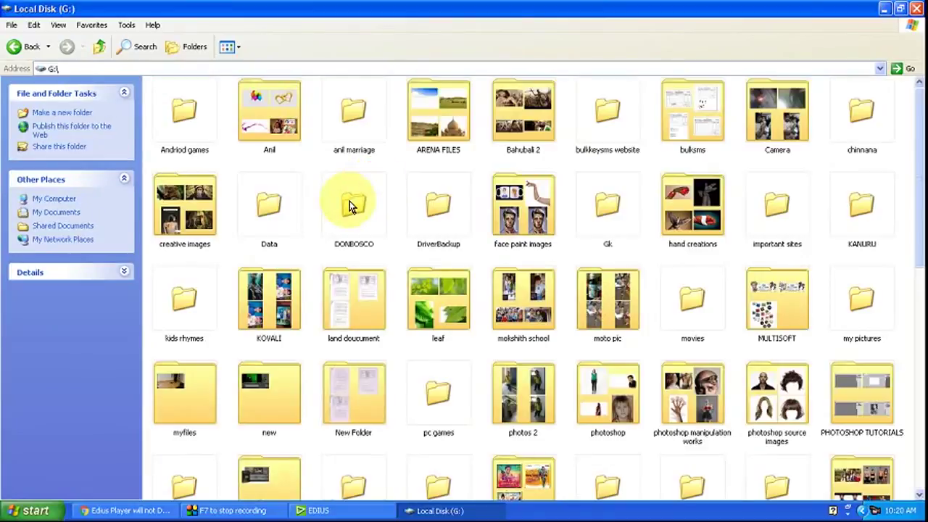
scroll(350, 201, down, 5)
click(288, 89)
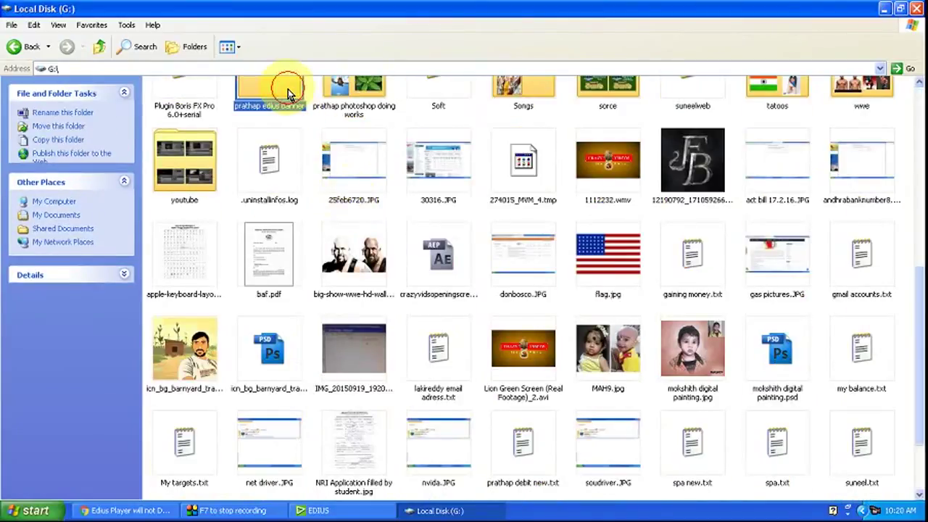
scroll(287, 90, up, 1)
click(448, 133)
double_click(448, 133)
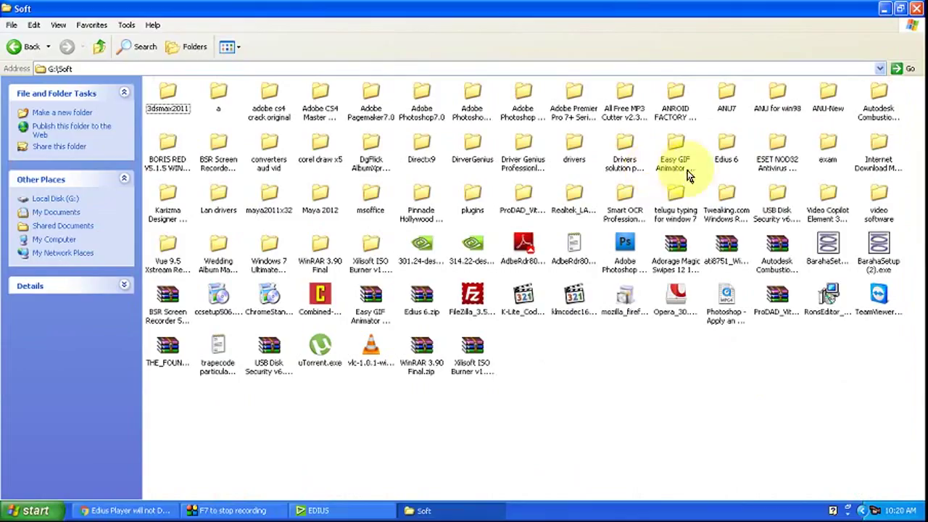
click(520, 305)
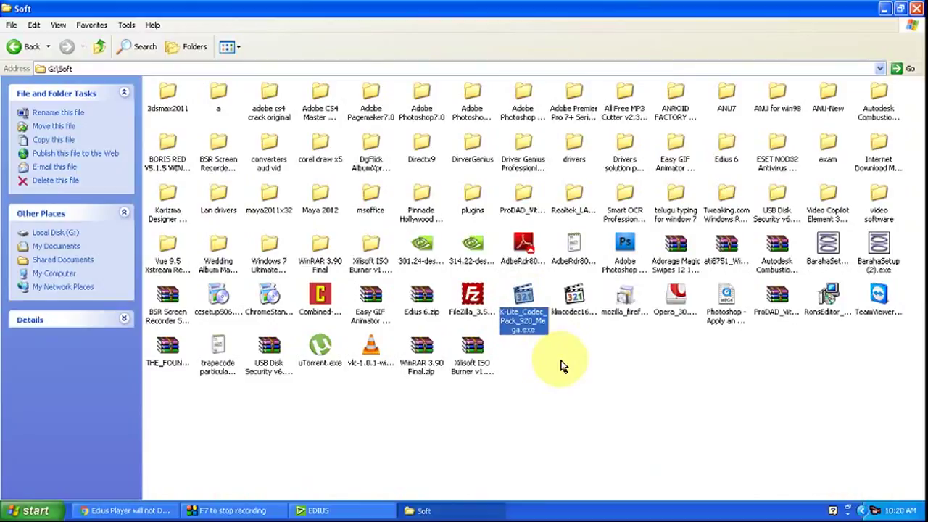
right_click(876, 511)
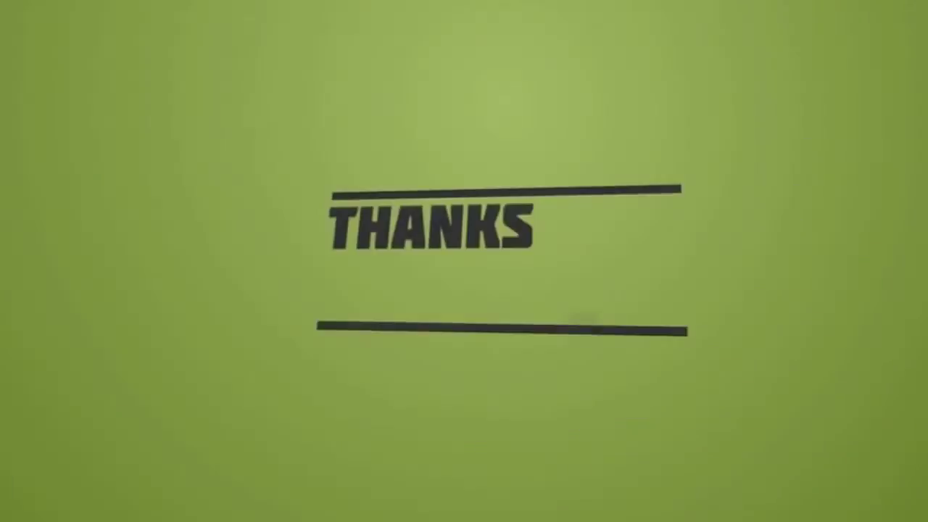